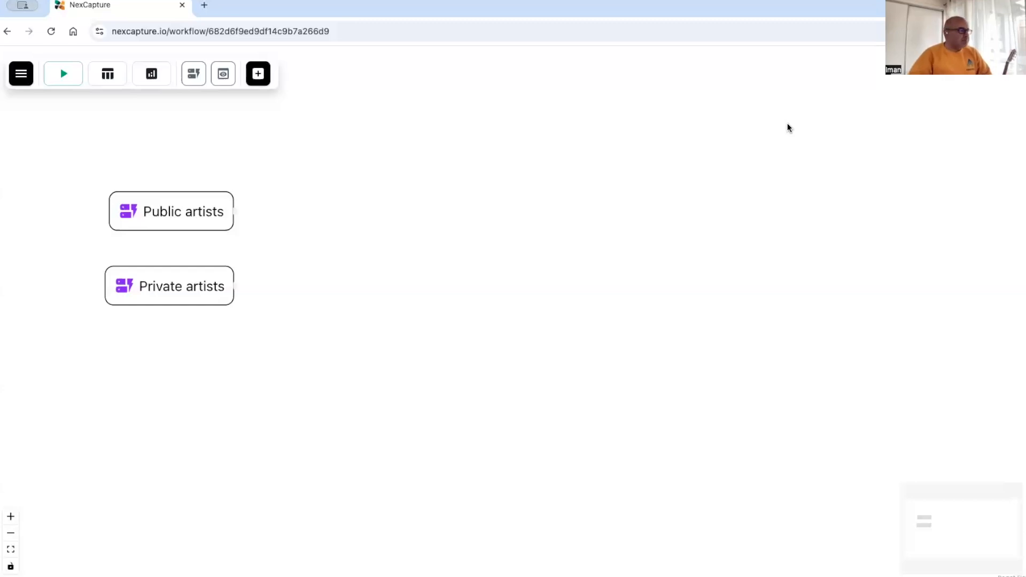
Review the Public artists and Private artists records in the Data Explorer.
click(104, 73)
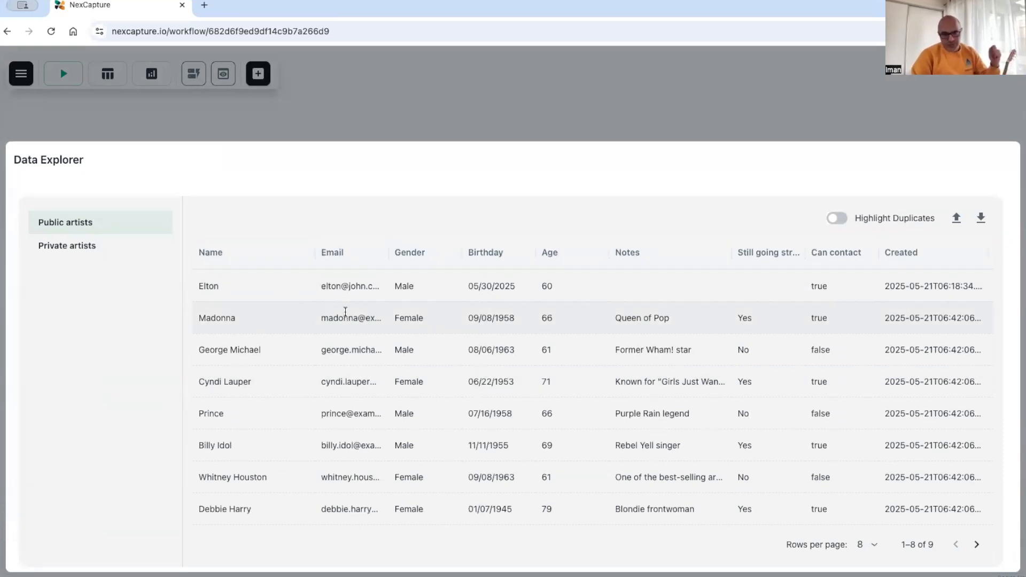
click(99, 248)
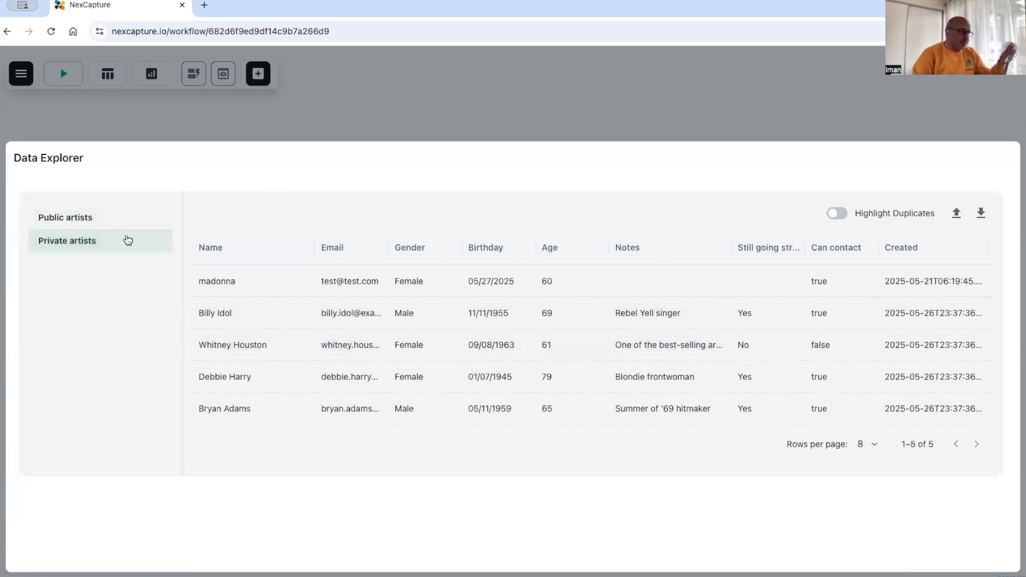
click(114, 225)
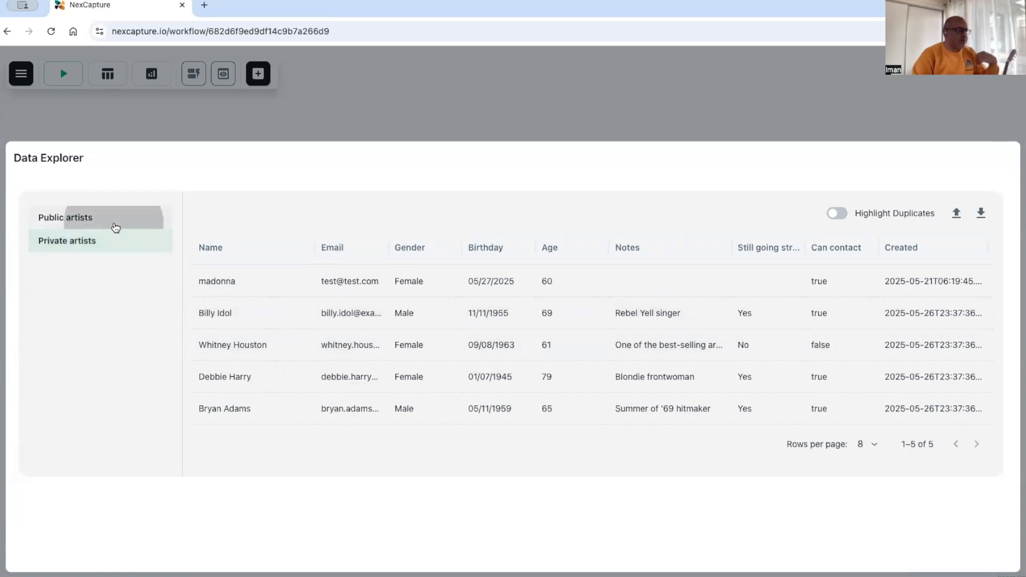
click(320, 130)
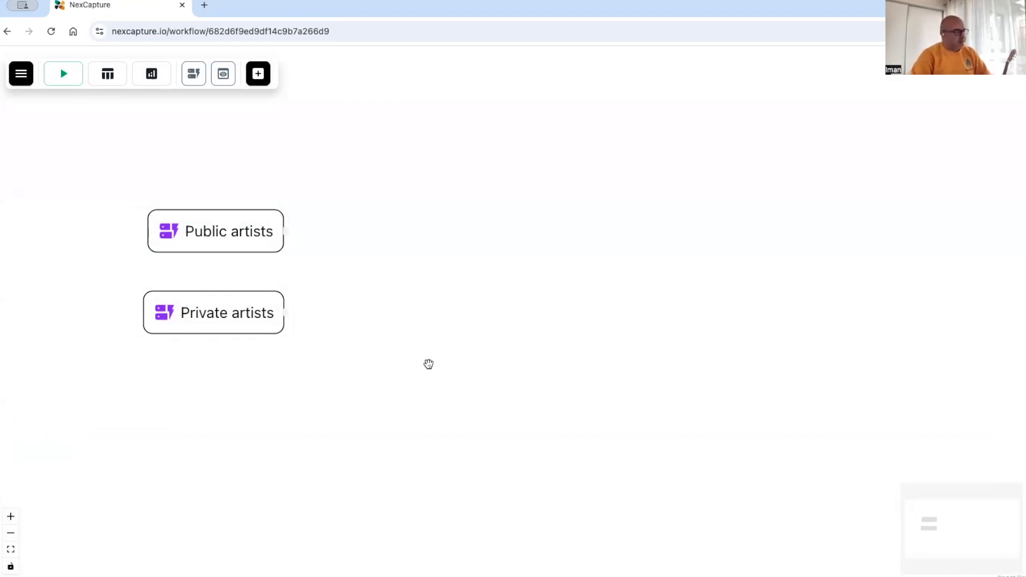
Add a merge node beside the data sources and connect both Public artists and Private artists to it.
drag(428, 364, 393, 363)
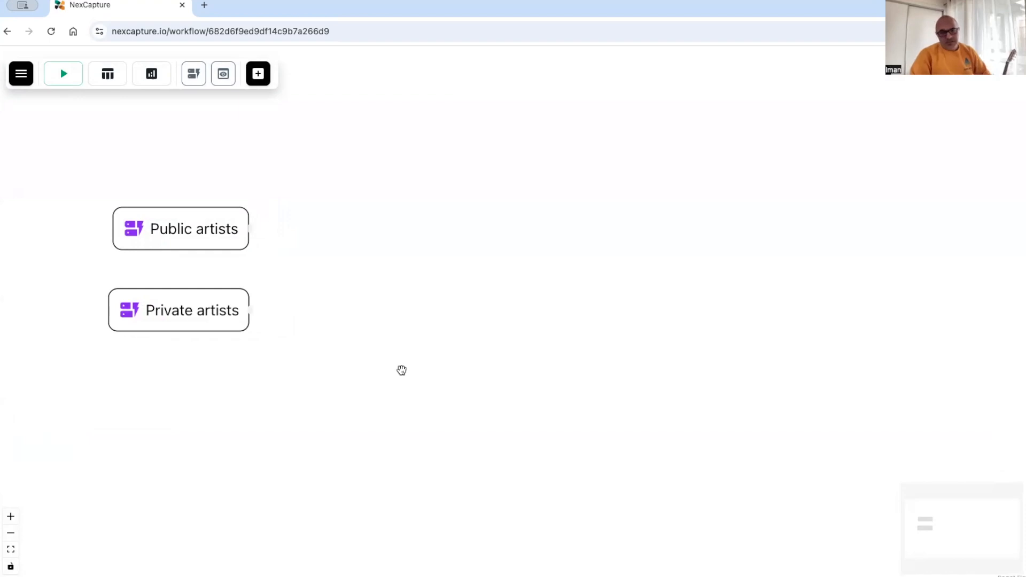
click(258, 73)
click(267, 111)
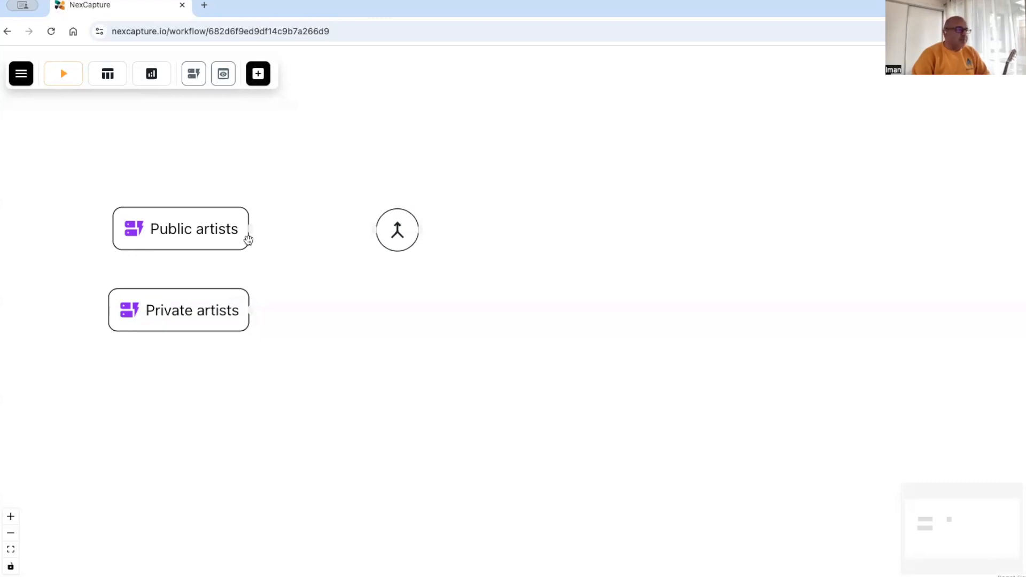
drag(249, 228, 387, 239)
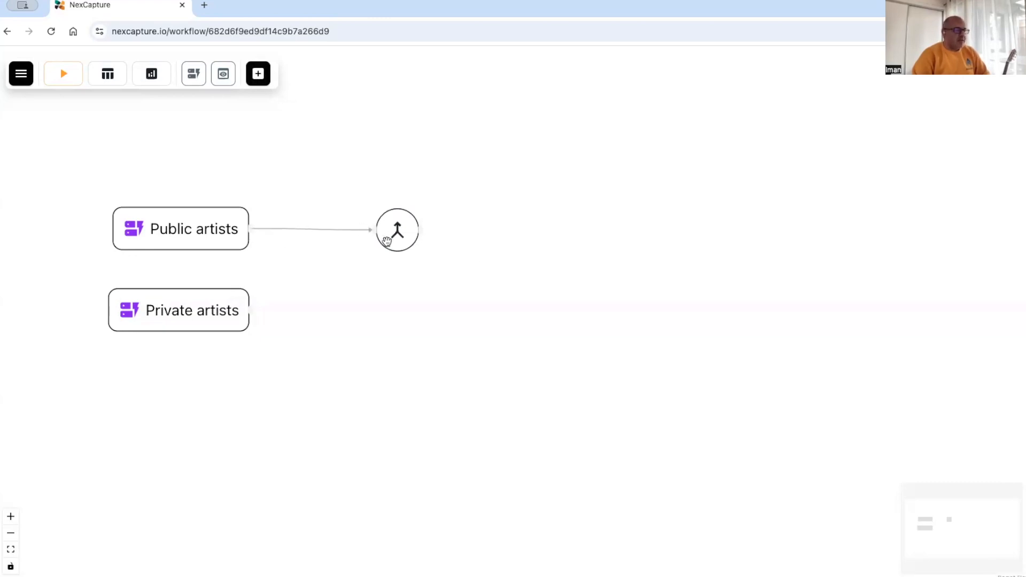
drag(250, 309, 373, 236)
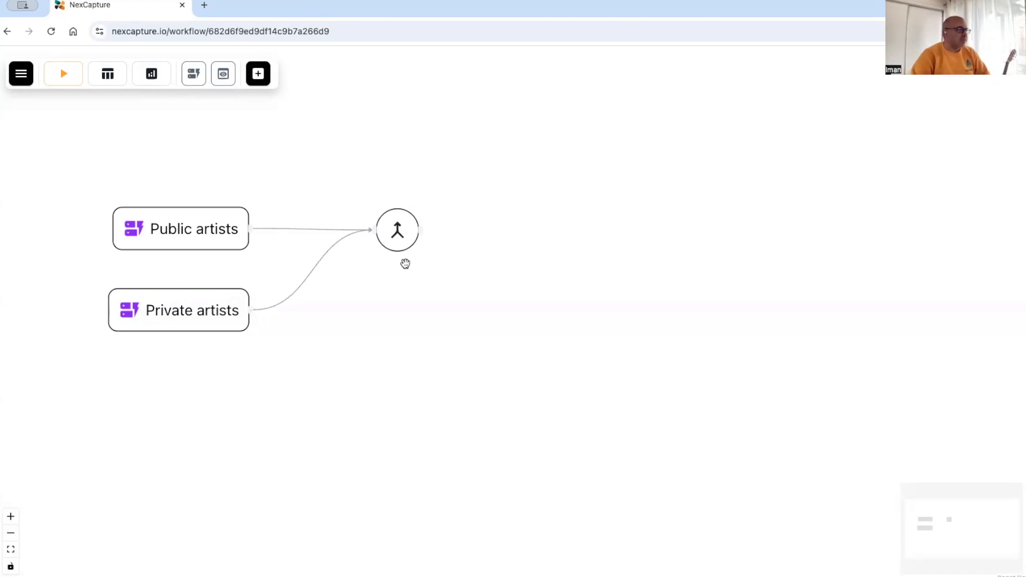
Configure the merge node to include all available attributes, from Name through Can contact, and save the changes.
click(396, 231)
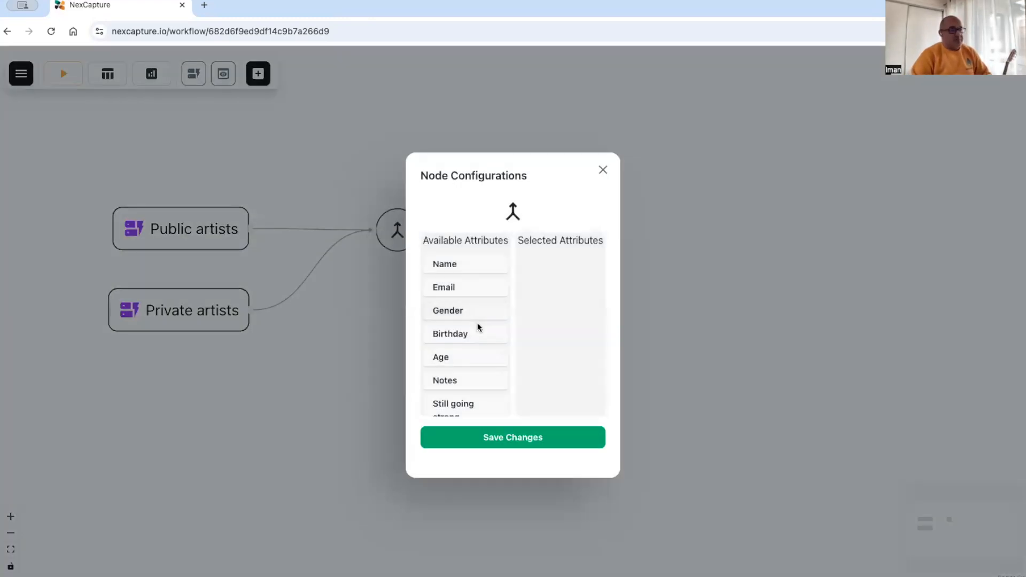
scroll(478, 326, down, 2)
scroll(479, 327, up, 2)
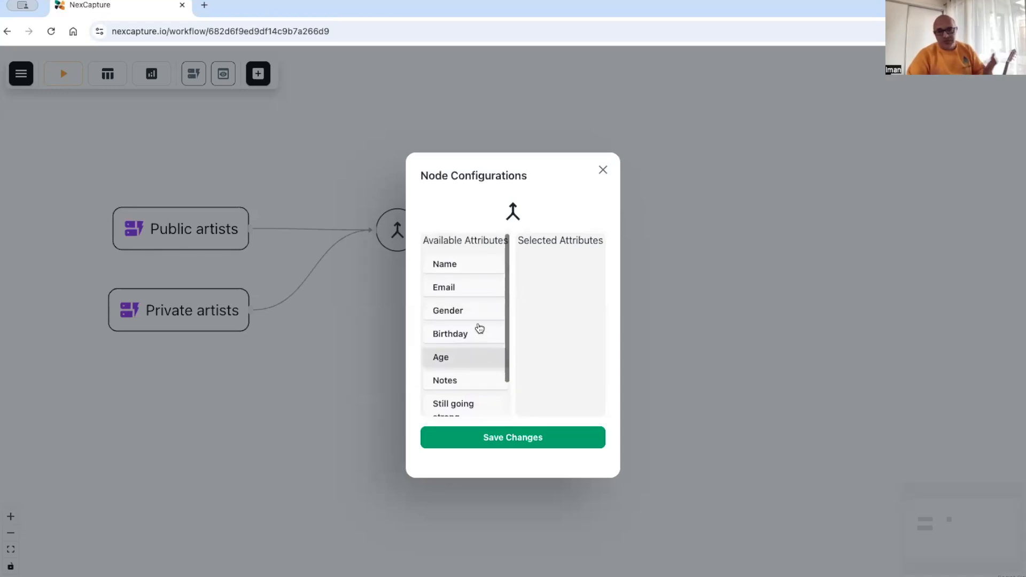
click(462, 265)
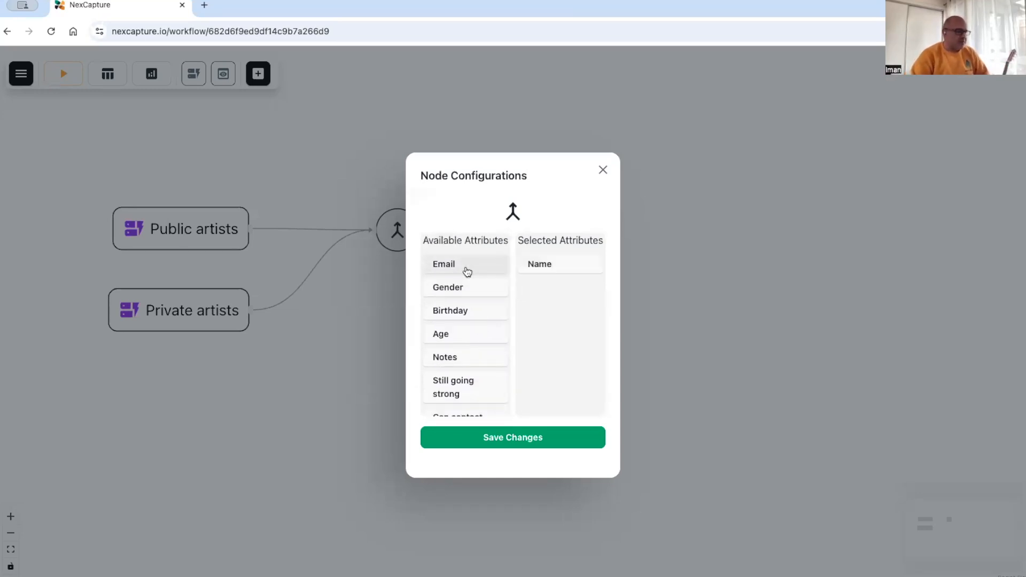
click(464, 266)
click(465, 268)
click(465, 267)
click(466, 268)
click(467, 270)
click(467, 270)
click(467, 270)
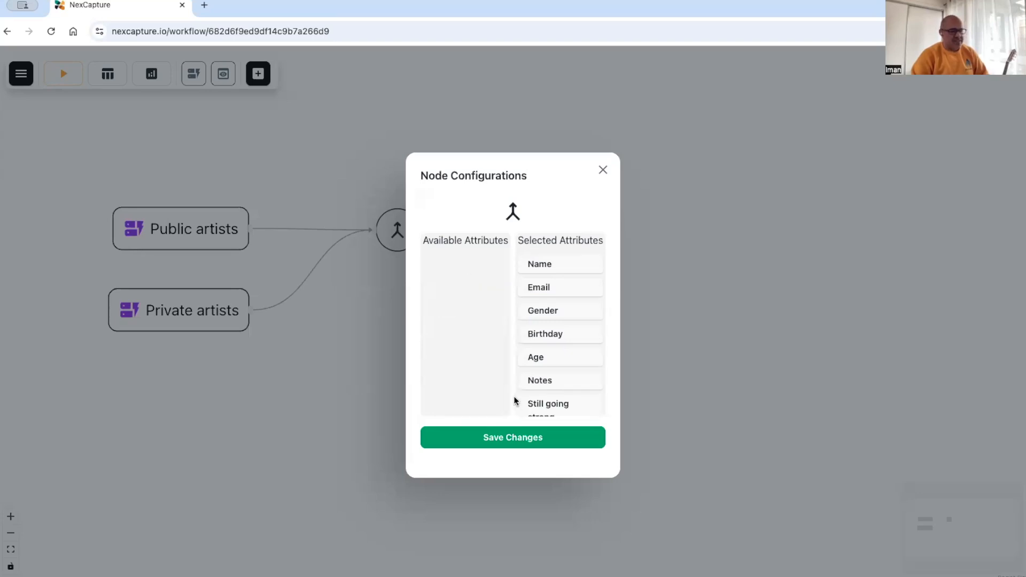
click(515, 440)
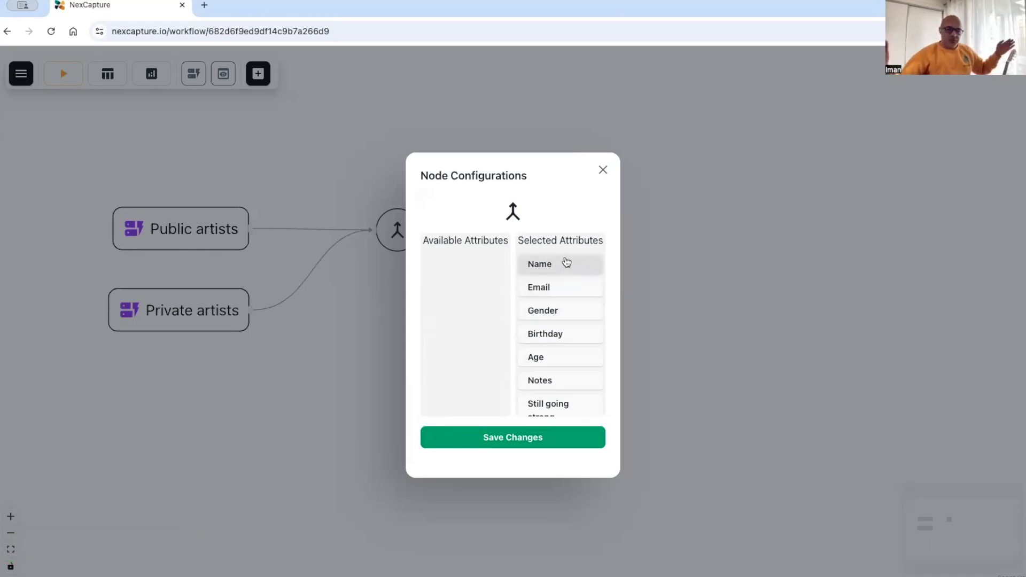
click(603, 170)
Add a view node fed by the merge node and name it "All merged data".
drag(501, 195, 556, 232)
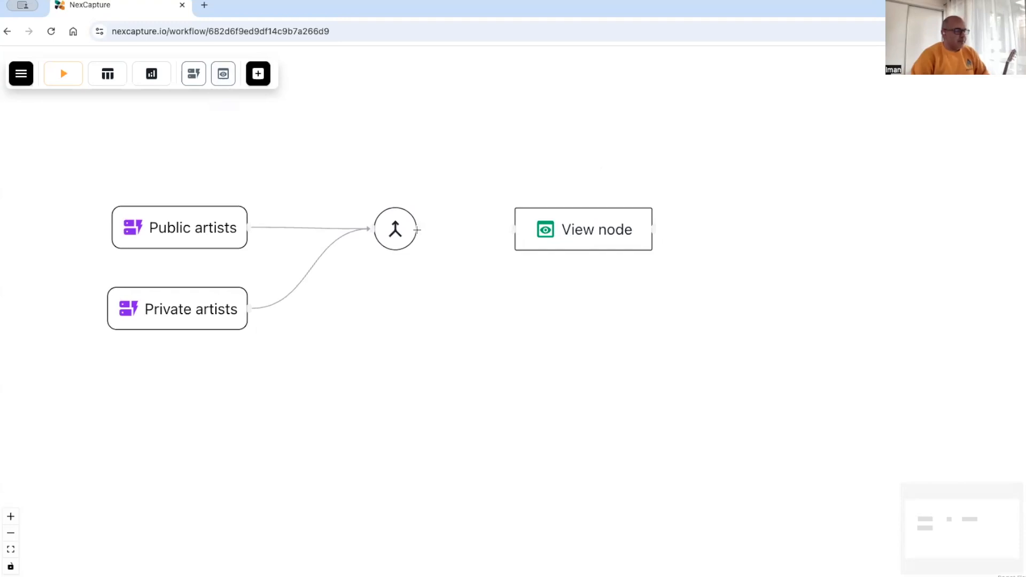
drag(416, 230, 513, 229)
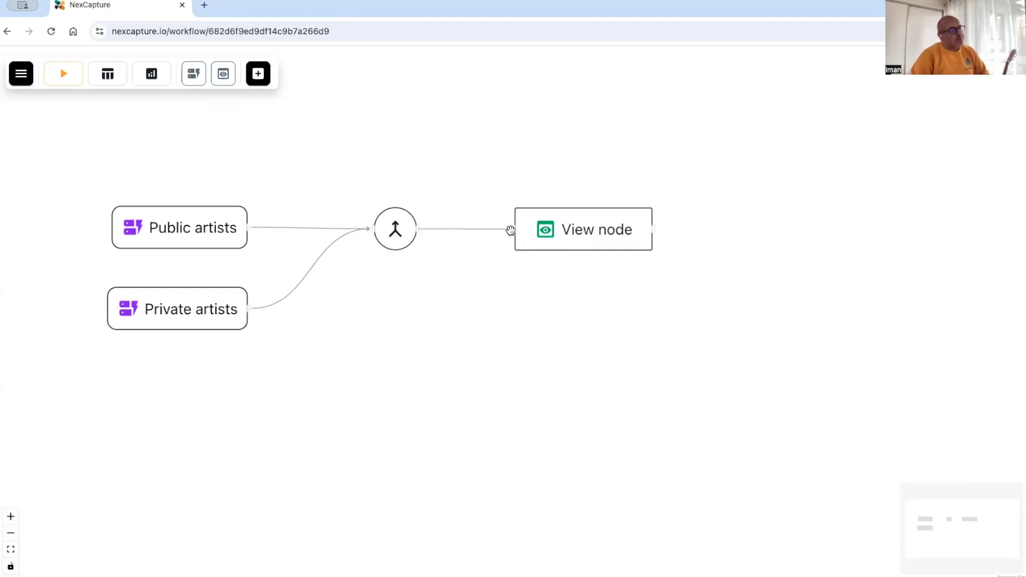
double_click(582, 236)
drag(507, 313, 461, 314)
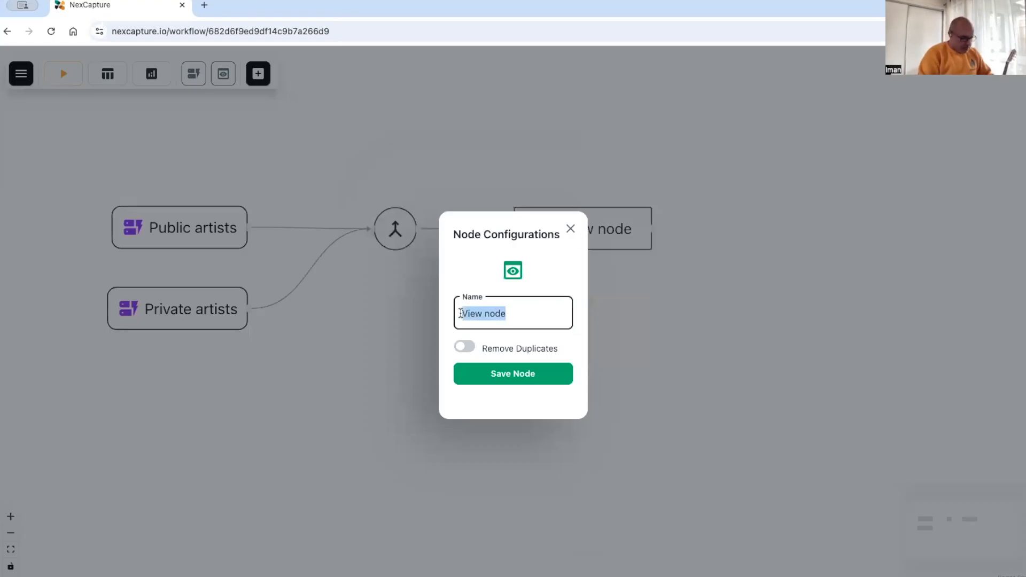
text(All me)
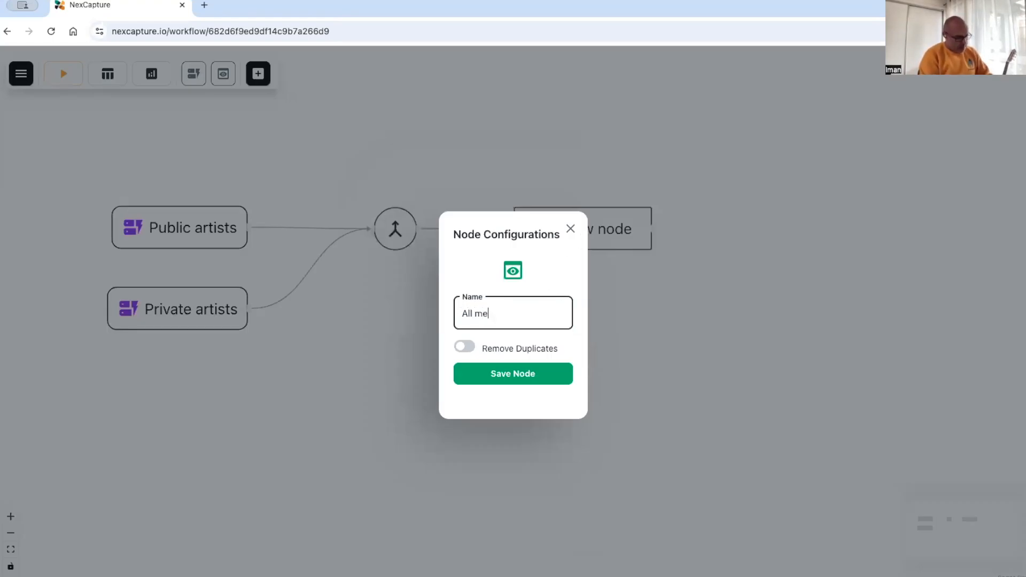
text(rged data)
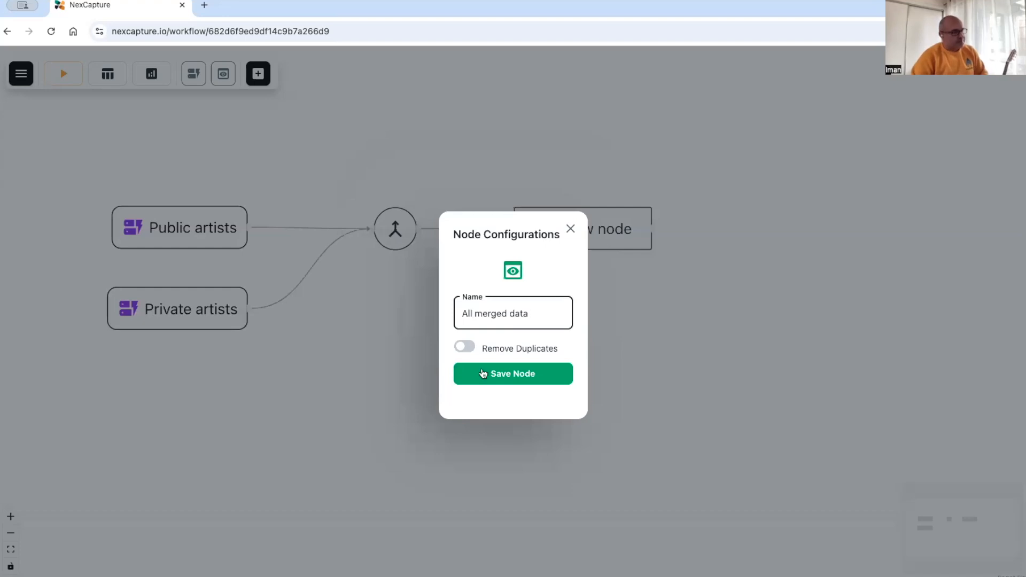
click(497, 376)
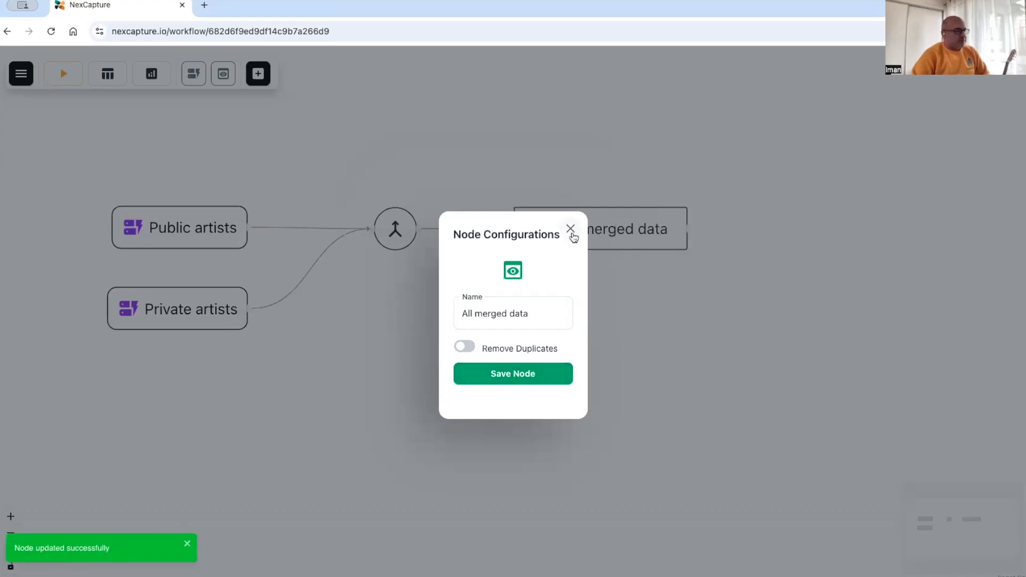
click(570, 228)
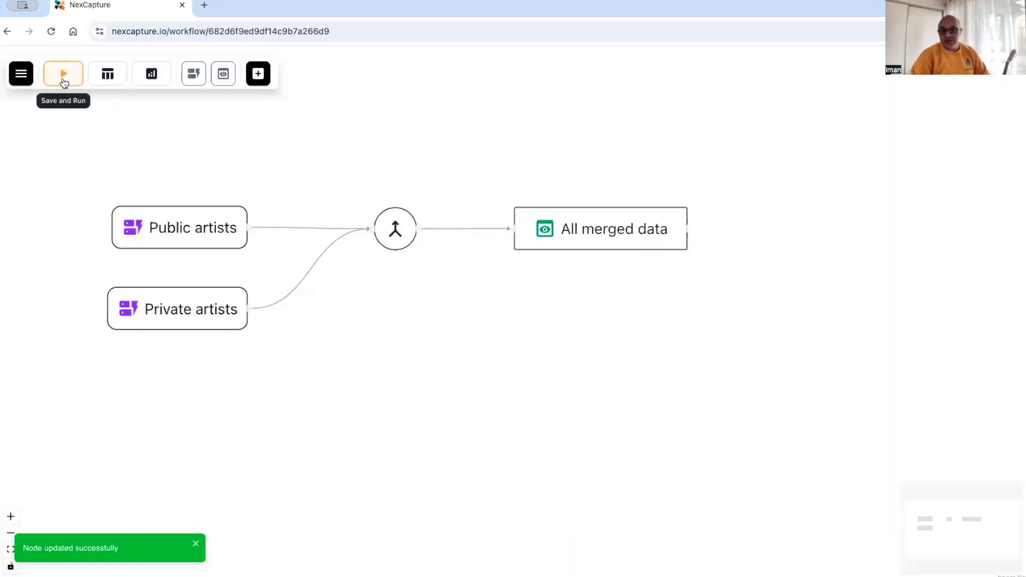
Save and run the workflow, and compare the Public artists, Private artists and All merged data records in the Data Explorer.
click(63, 81)
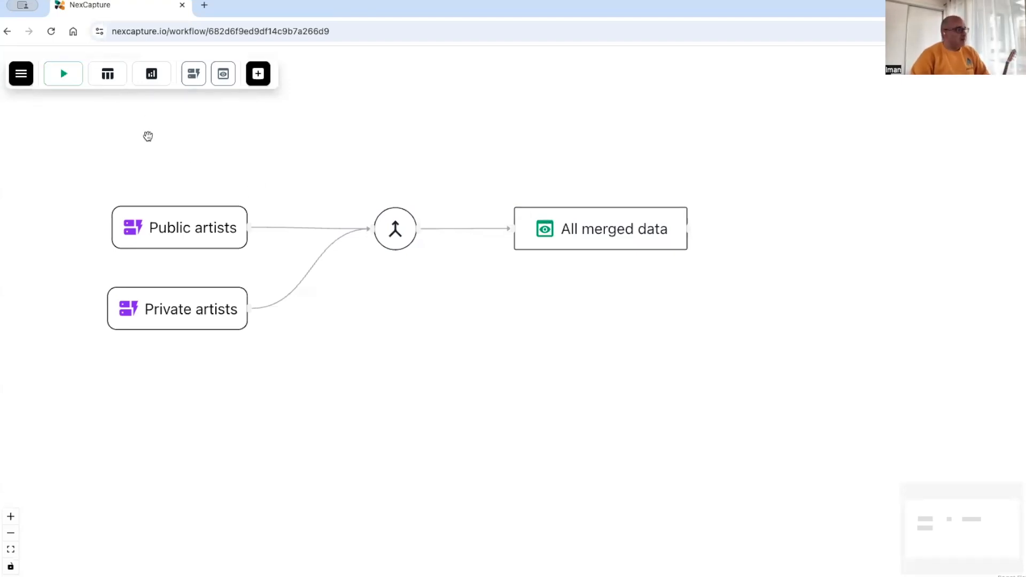
click(112, 83)
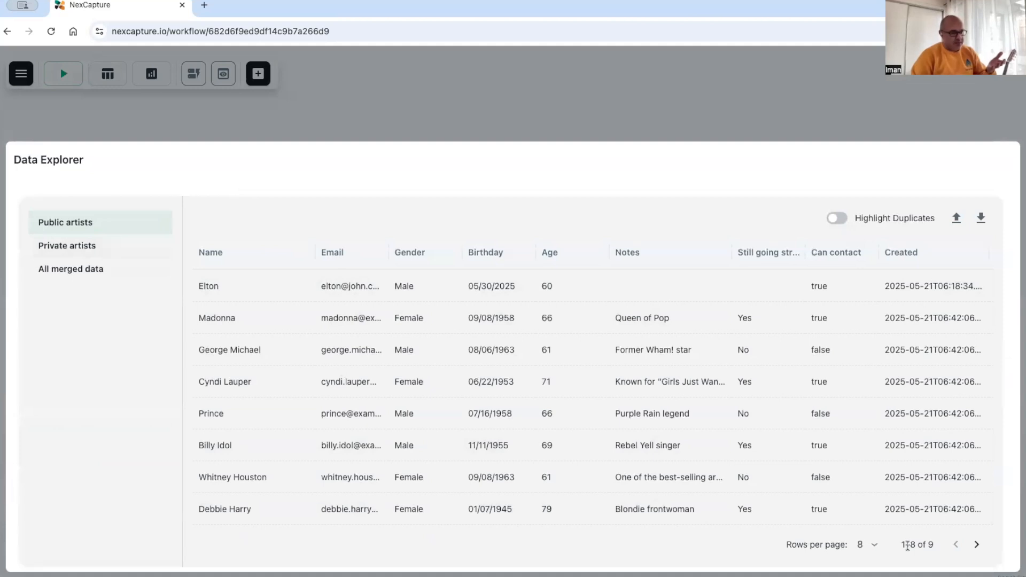
click(100, 243)
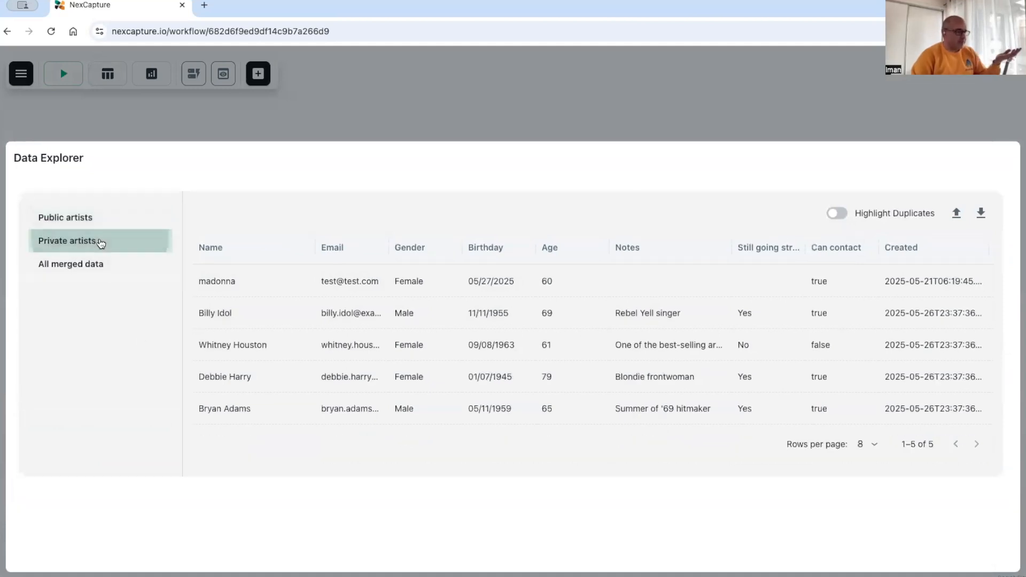
click(99, 264)
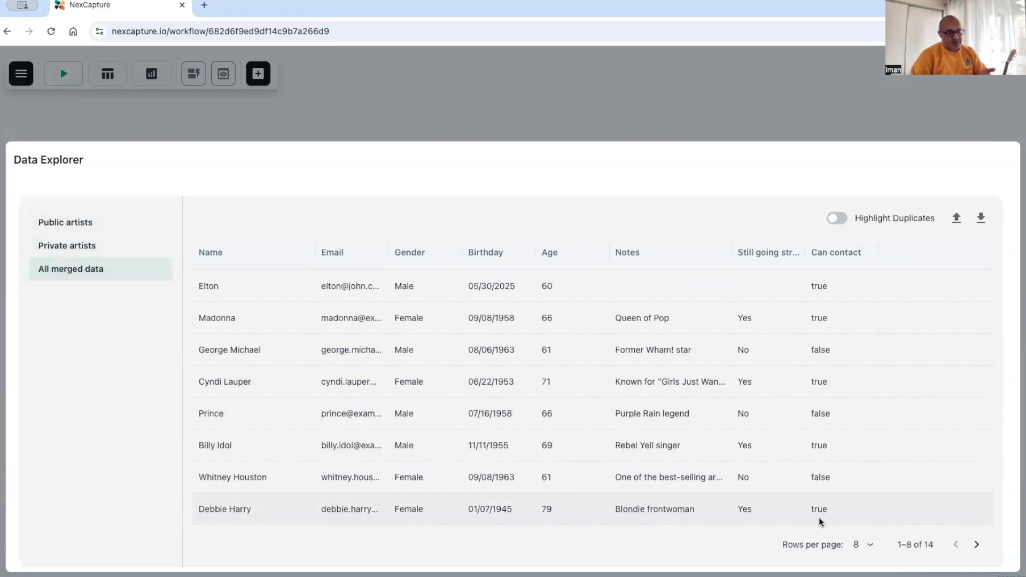
scroll(812, 514, down, 1)
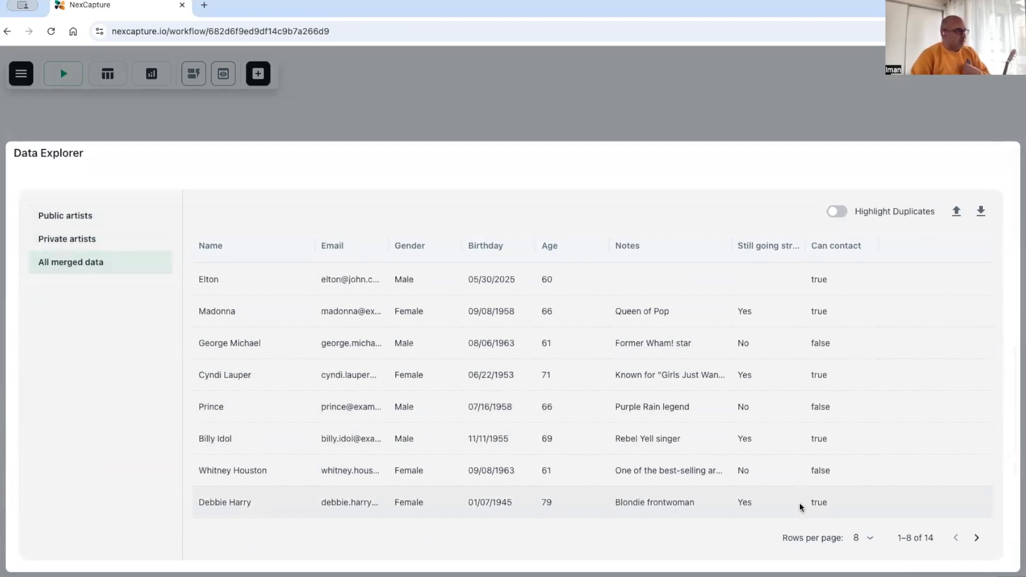
scroll(801, 505, up, 1)
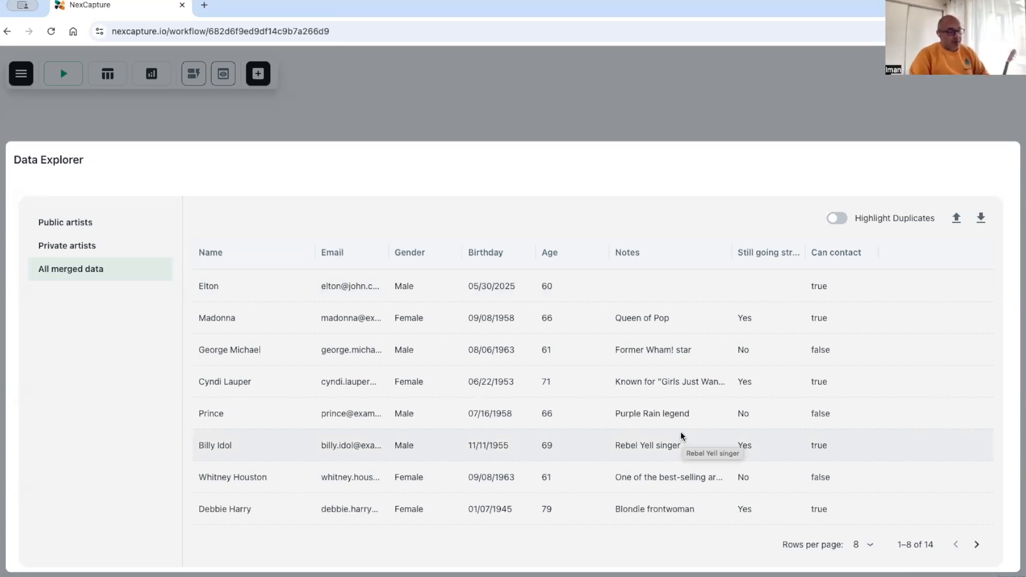
Highlight duplicates in the All merged data records and look through both pages.
click(836, 219)
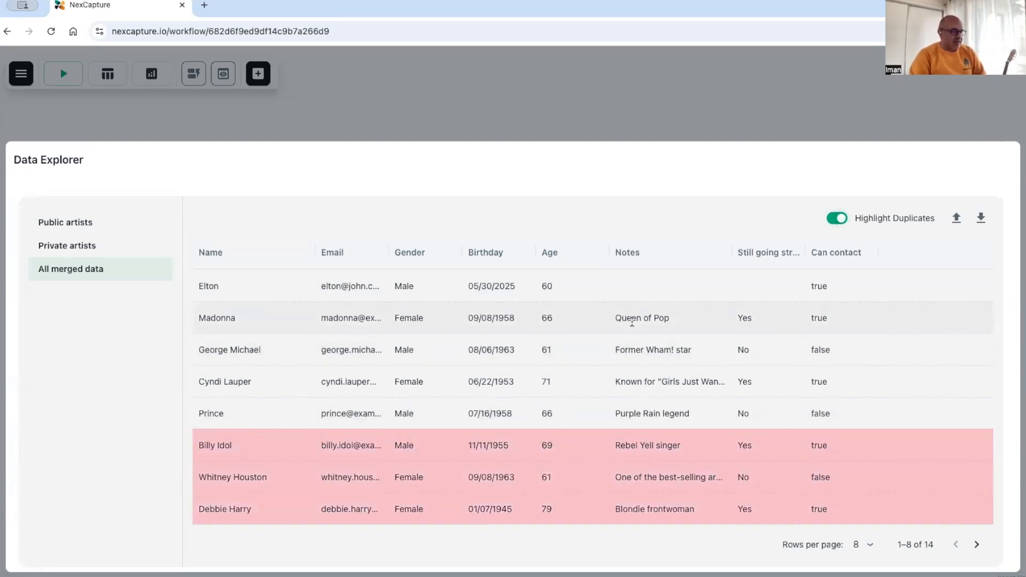
click(976, 544)
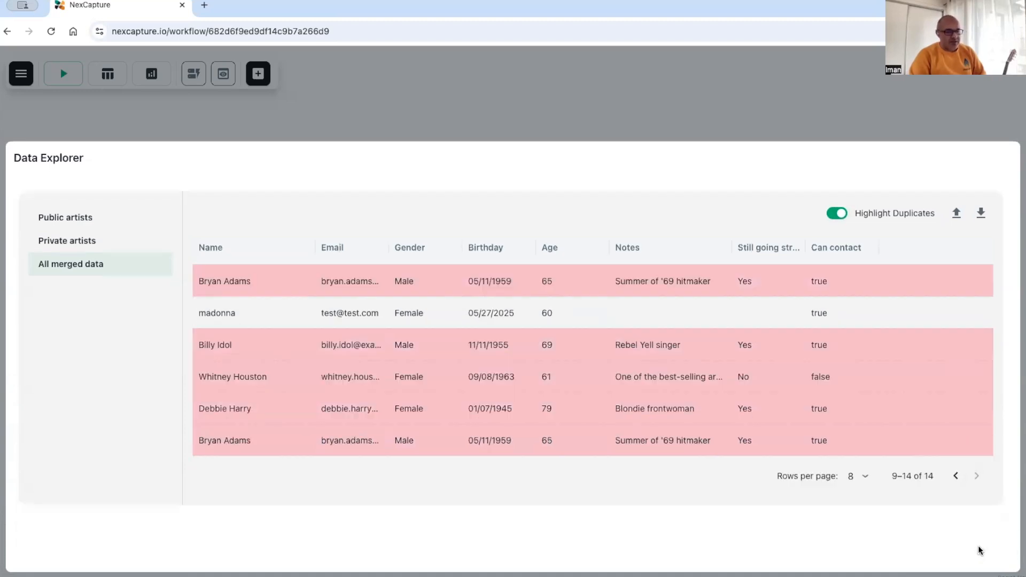
click(957, 479)
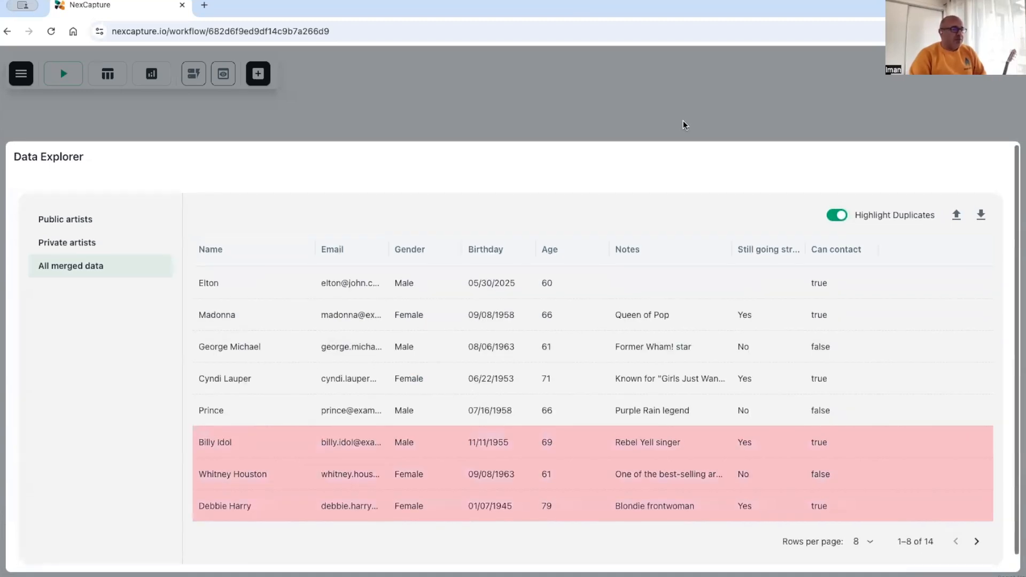
click(662, 109)
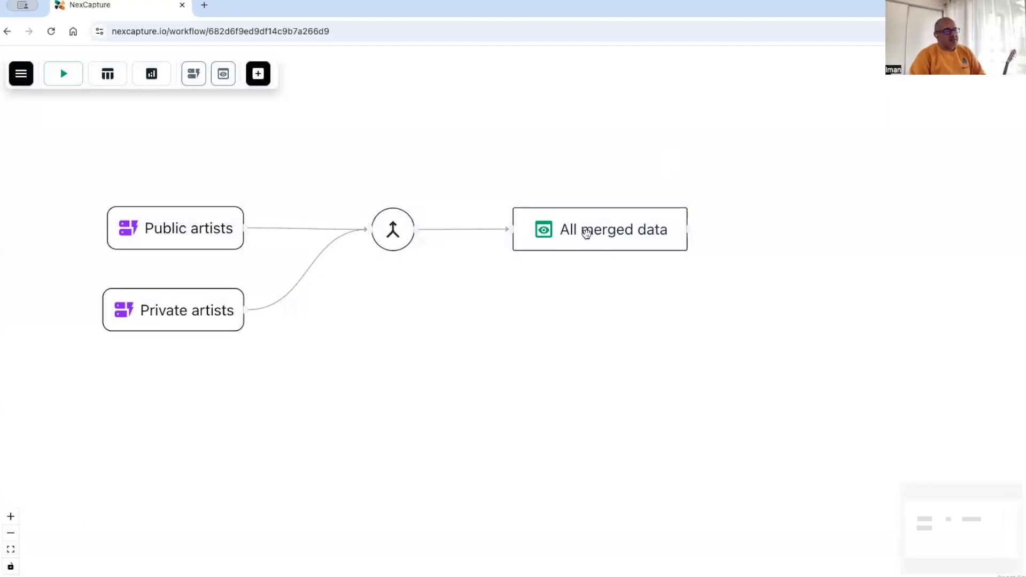
Inspect the Remove Duplicates option in the All merged data node's configuration.
click(586, 233)
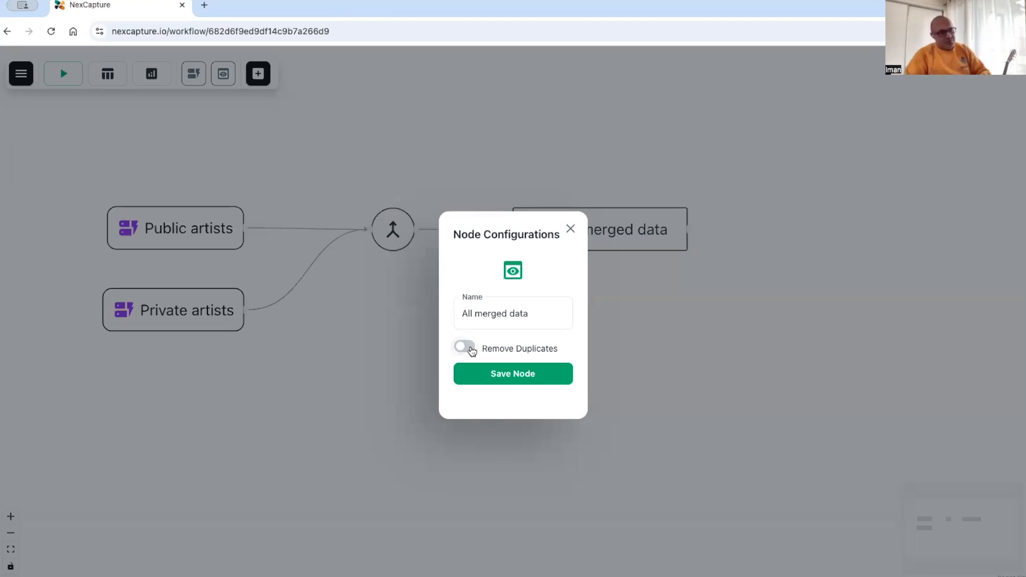
click(569, 230)
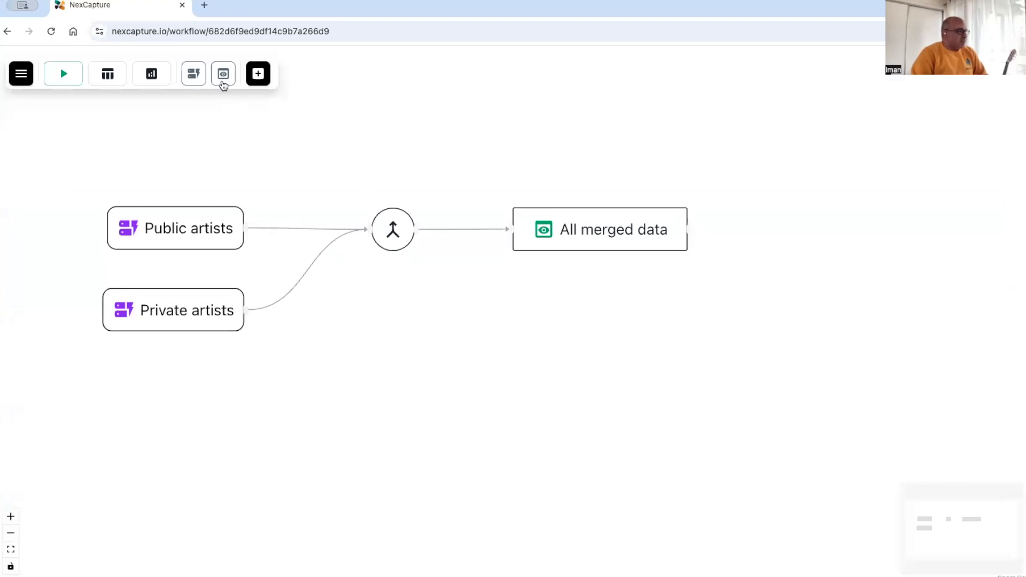
Add a view node named "All data no dup" with Remove Duplicates enabled, and connect the merge node to it.
drag(223, 73, 558, 307)
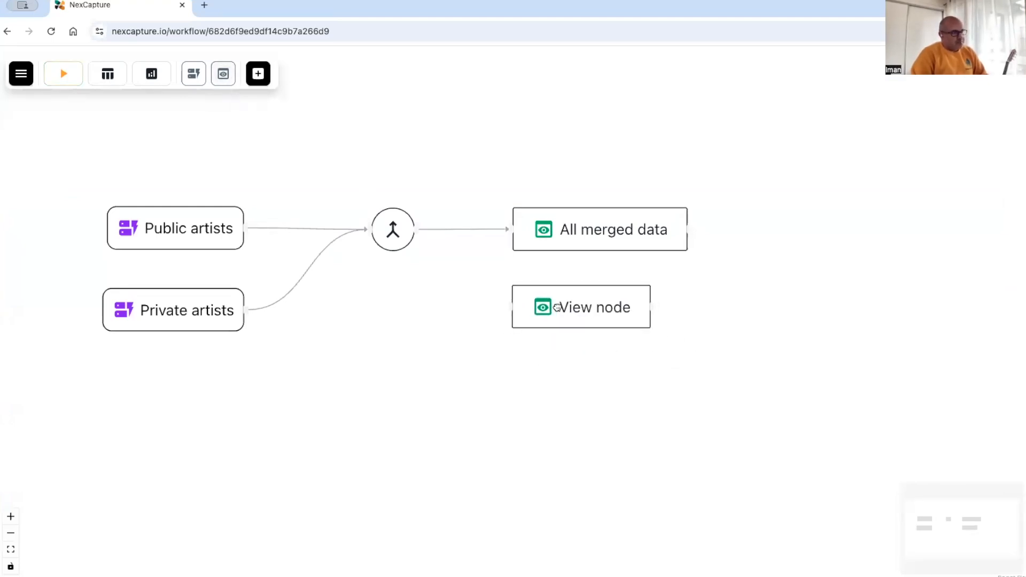
double_click(557, 308)
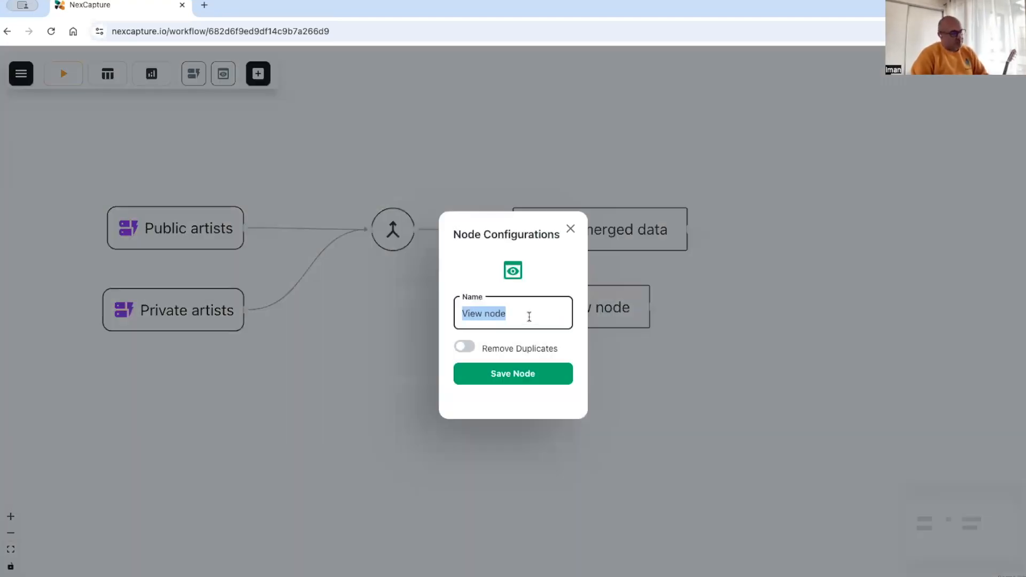
text(All data no dup)
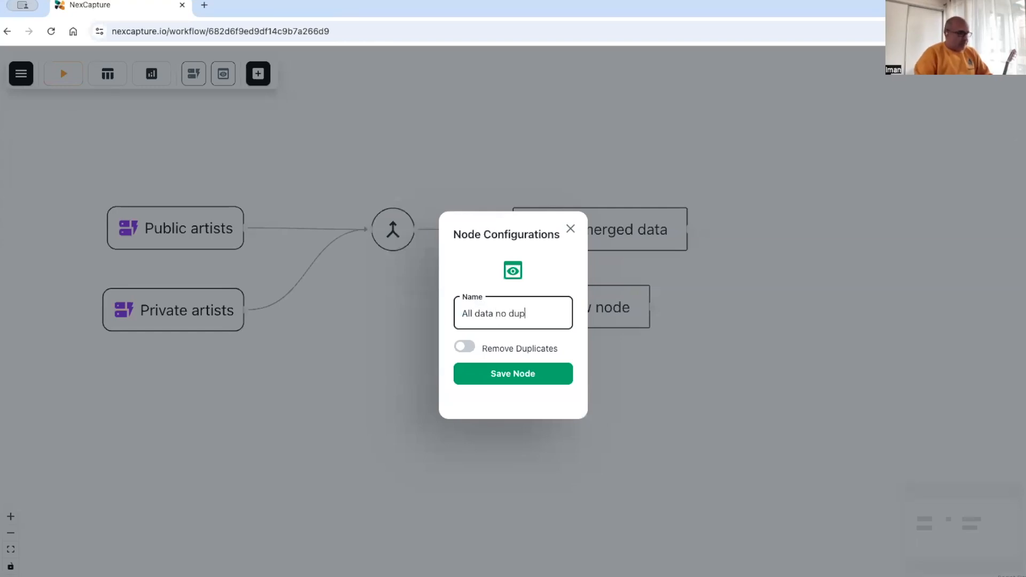
click(465, 346)
click(507, 374)
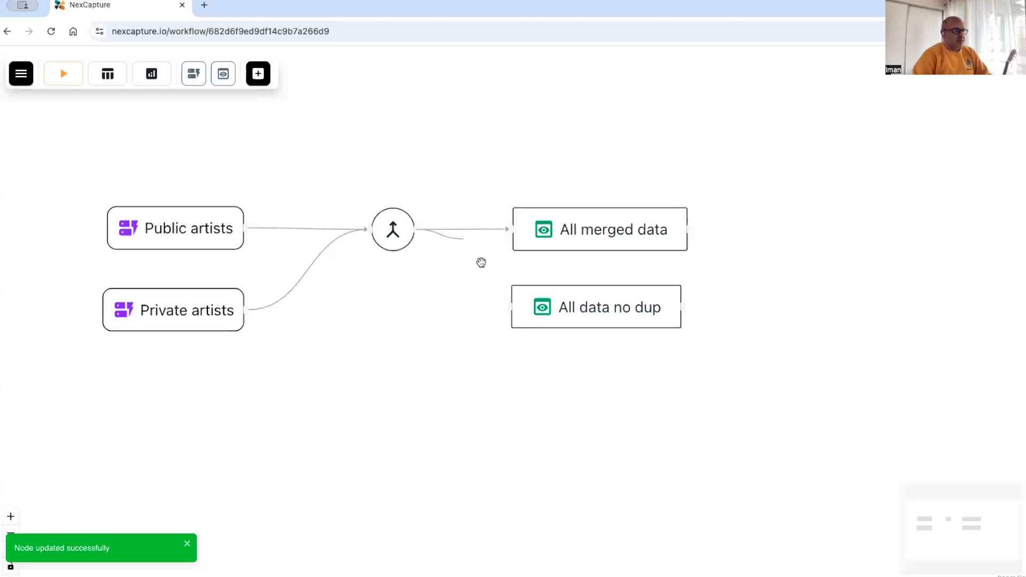
drag(480, 263, 510, 303)
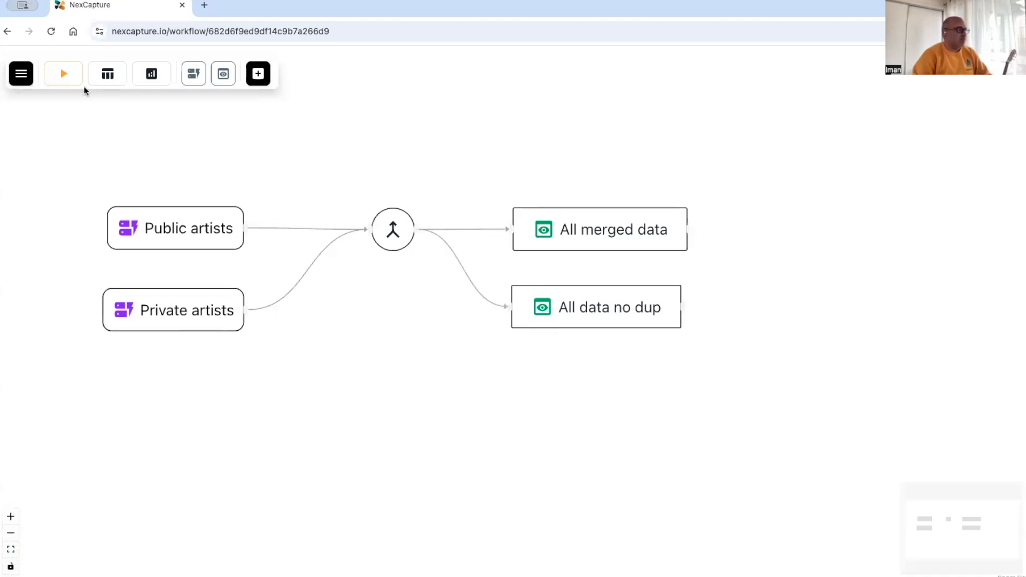
Save and run the workflow, and check the All merged data records in the Data Explorer with duplicate highlighting switched on and off.
click(68, 79)
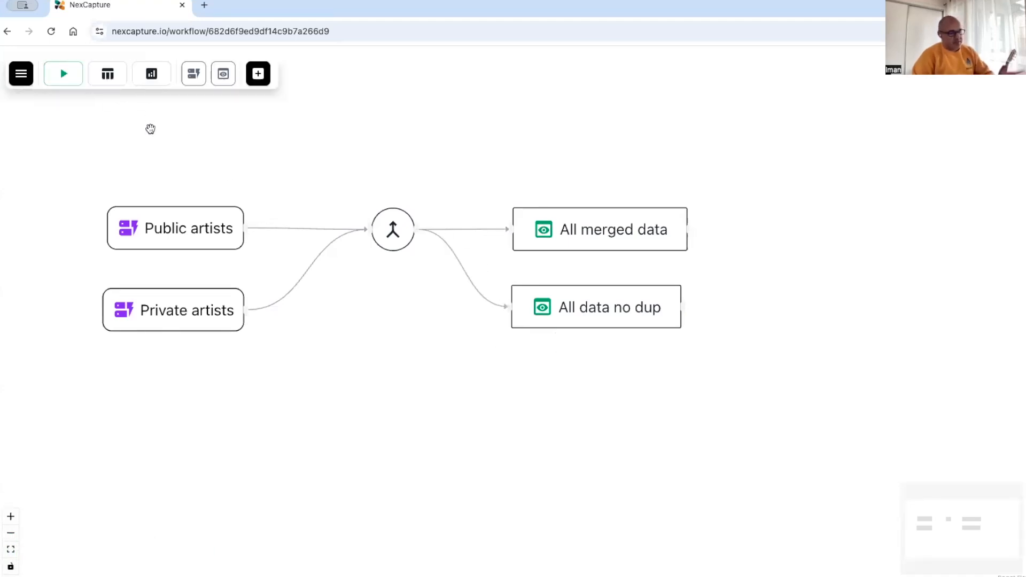
click(107, 74)
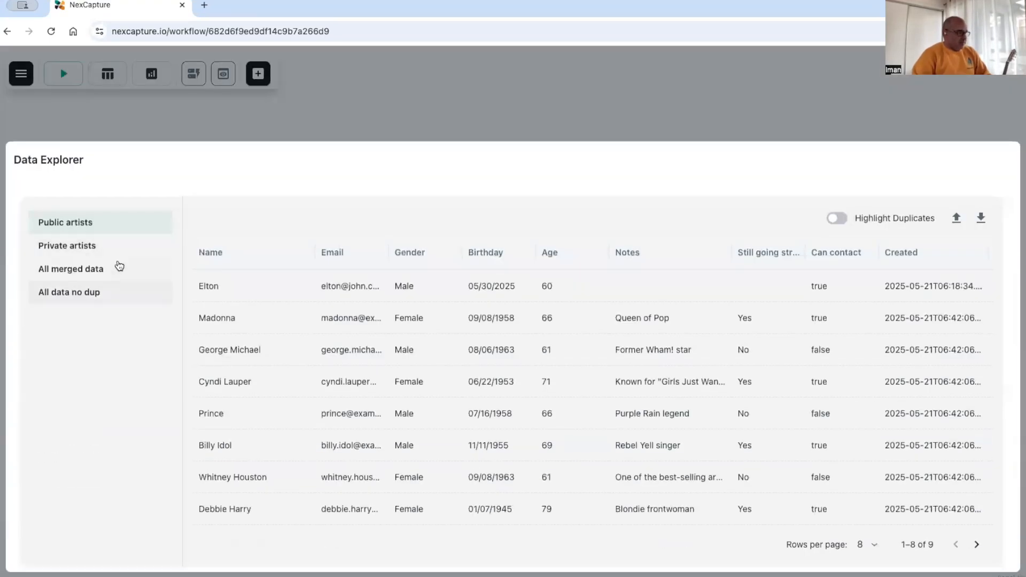
click(87, 268)
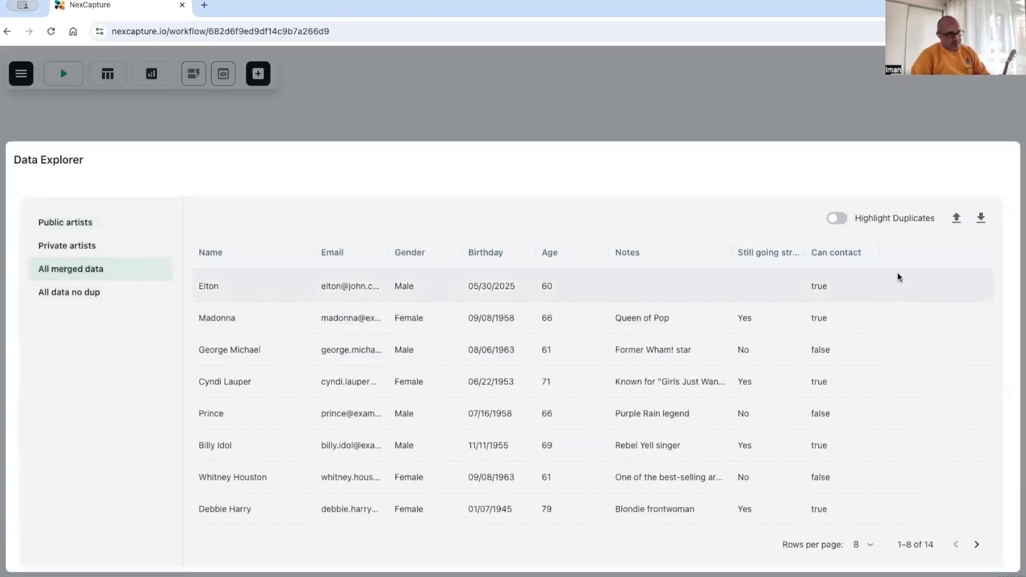
click(864, 223)
click(865, 224)
Check the All data no dup records for highlighted duplicates, switch the highlighting off, and return to the workflow canvas.
click(109, 292)
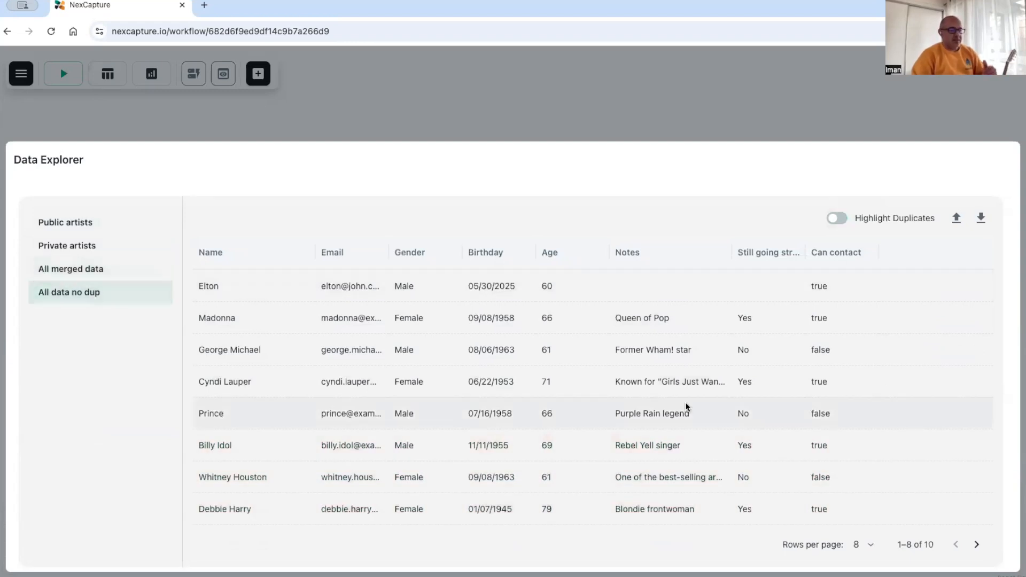
click(839, 221)
click(838, 221)
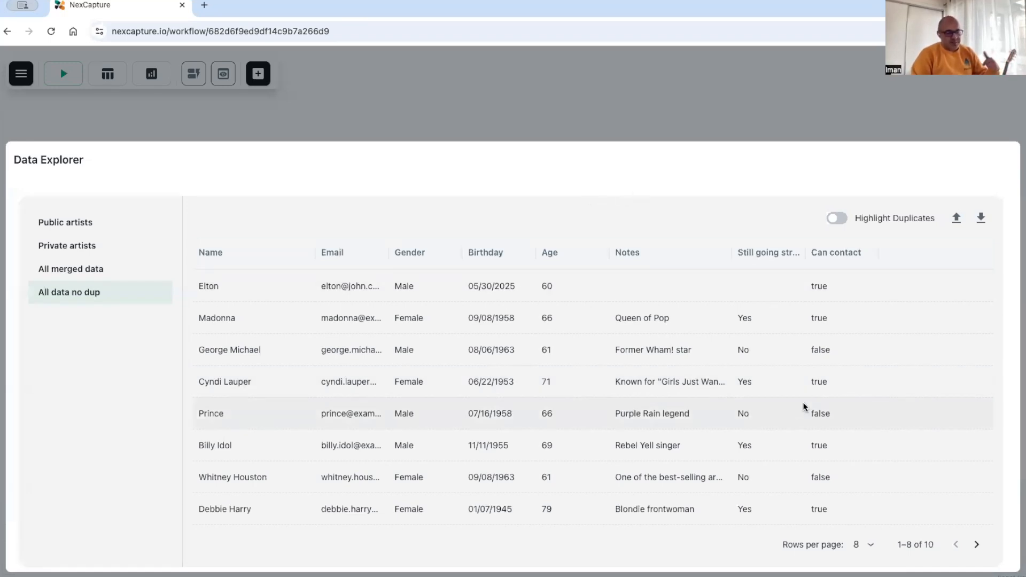
click(593, 111)
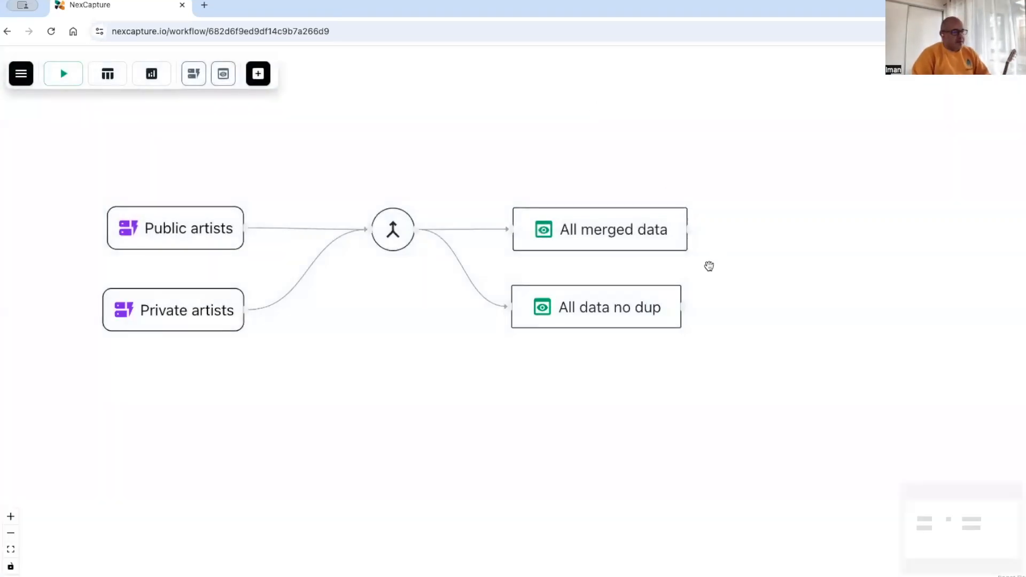